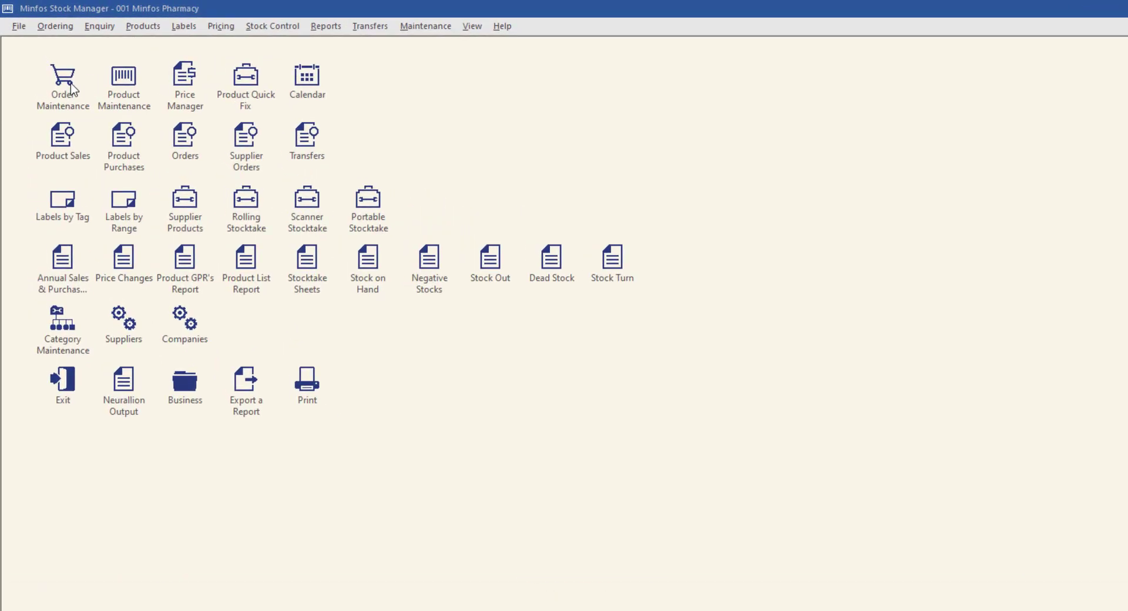
Open Order Templates and delete the EARRINGS STAND template, confirming the deletion.
{"action": "left_click", "coordinate": [70, 88]}
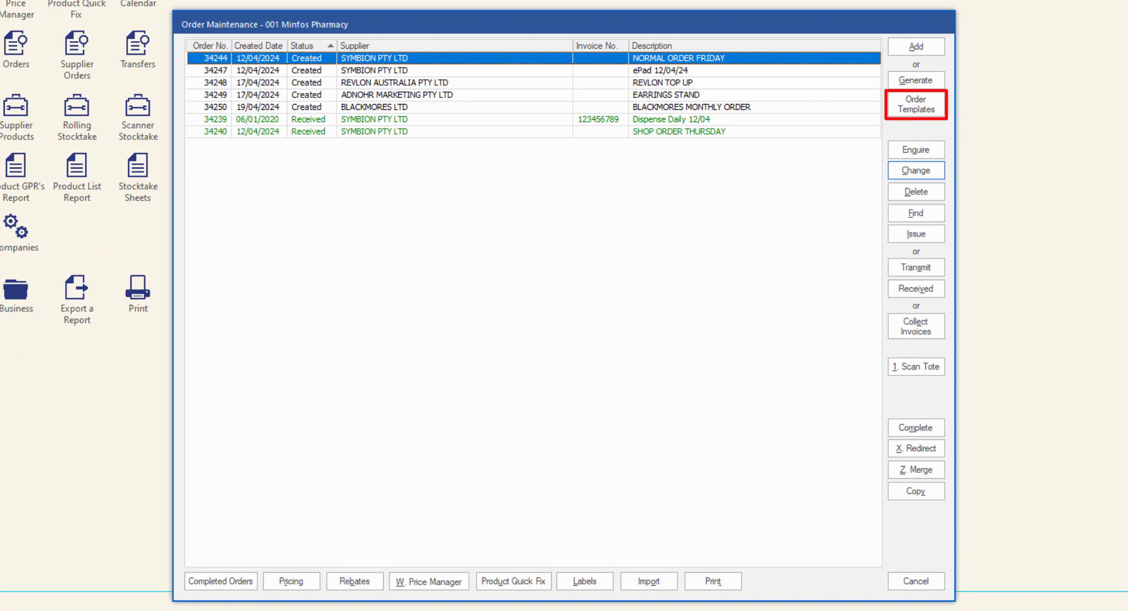
{"action": "left_click", "coordinate": [916, 104]}
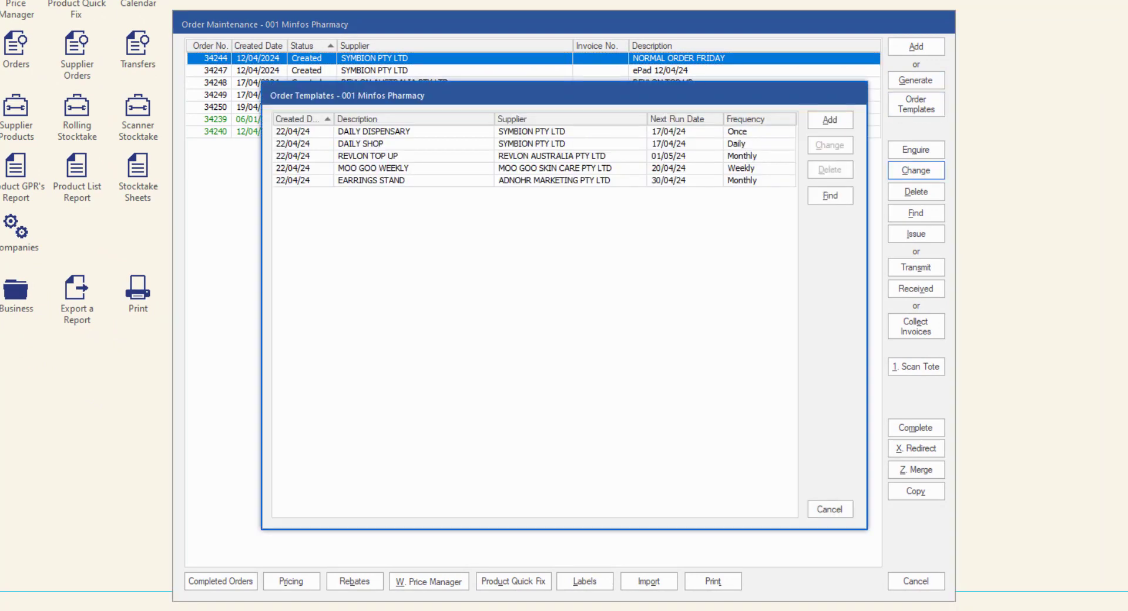
{"action": "left_click", "coordinate": [773, 175]}
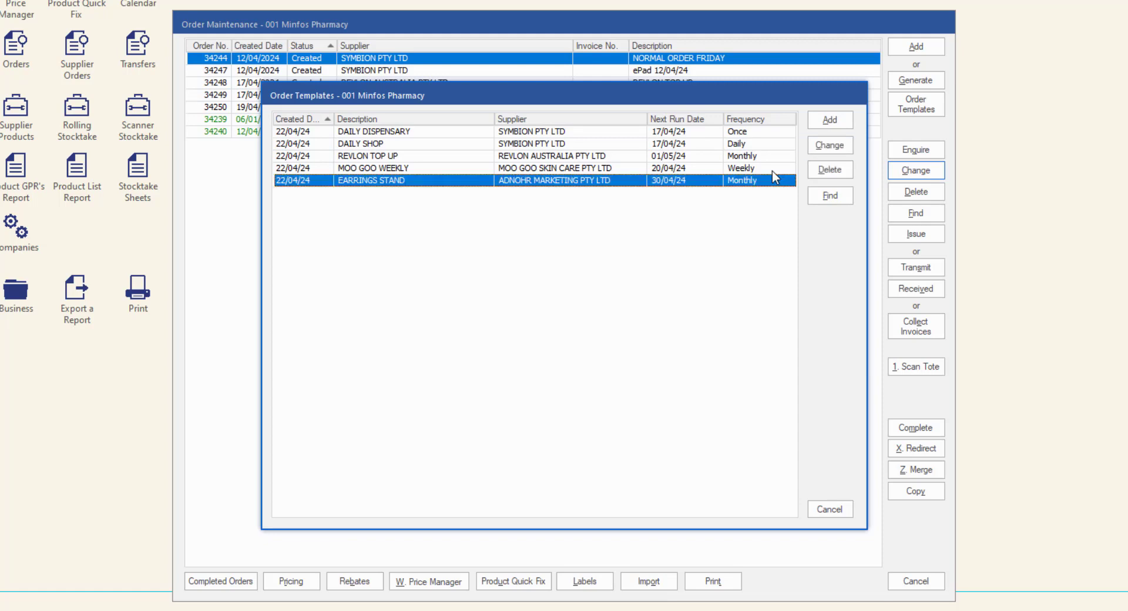
{"action": "key", "text": "Up"}
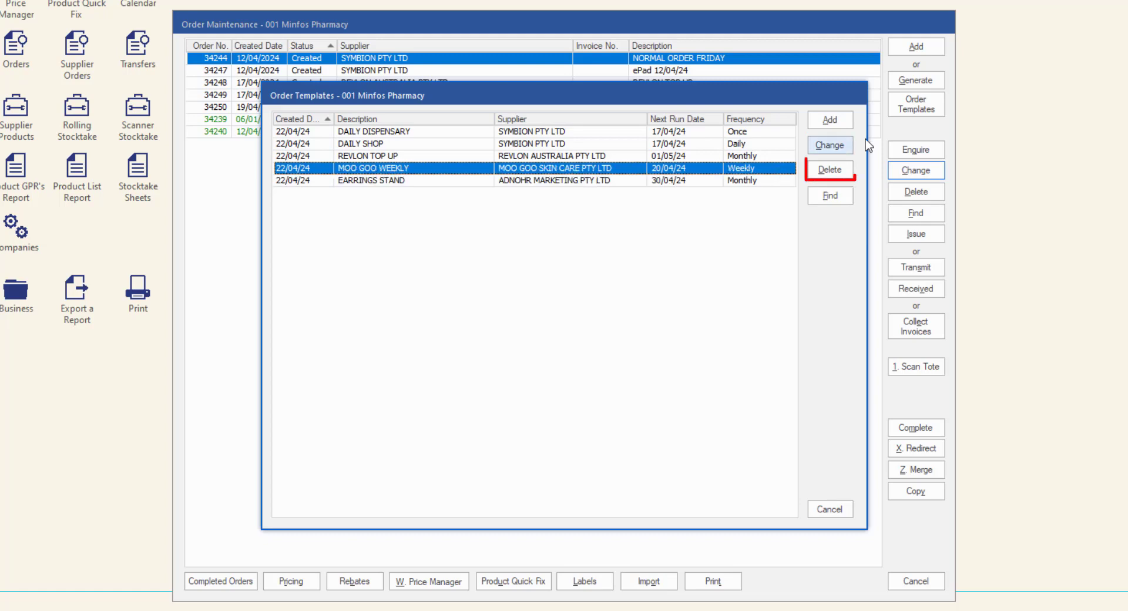
{"action": "left_click", "coordinate": [829, 171]}
{"action": "key", "text": "Return"}
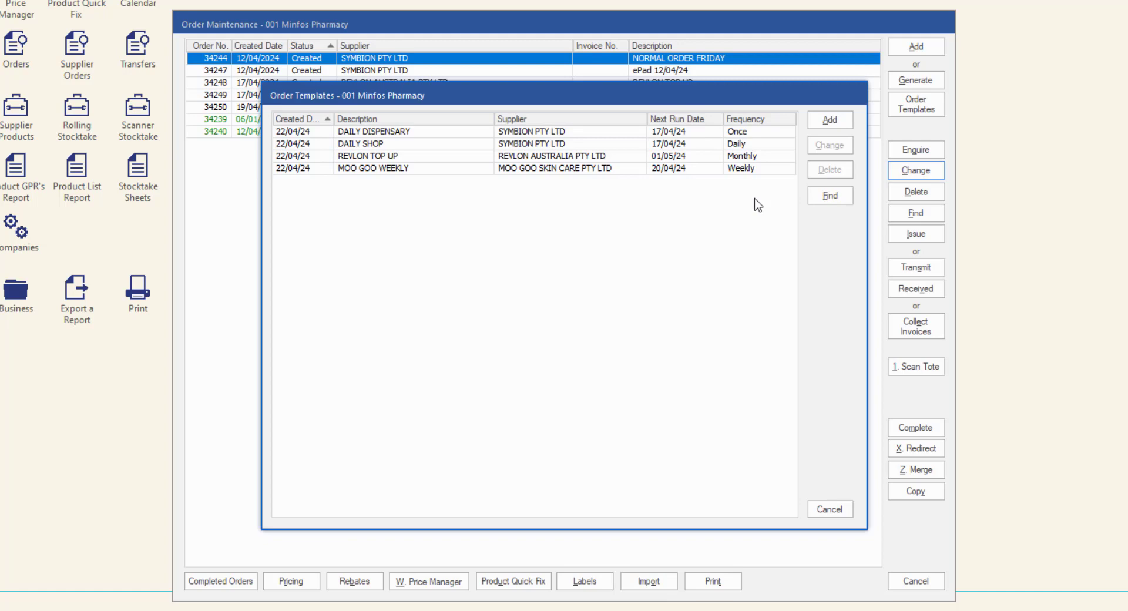
Add a new order template with supplier code 02120 (BLACKMORES LTD).
{"action": "left_click", "coordinate": [830, 120]}
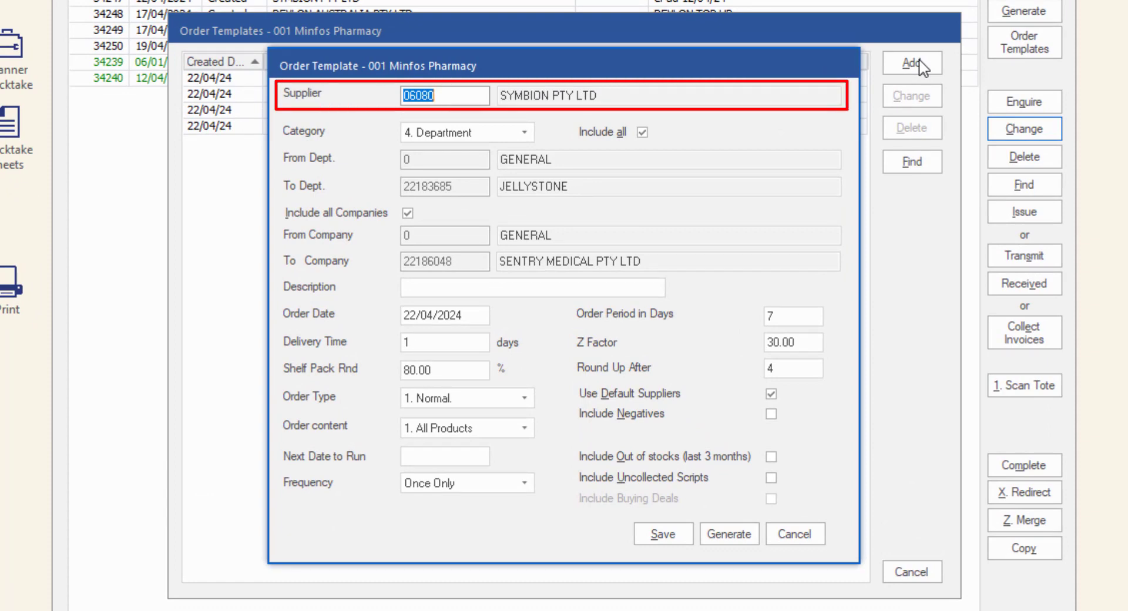
{"action": "key", "text": "BackSpace"}
{"action": "type", "text": "02120"}
{"action": "key", "text": "Tab"}
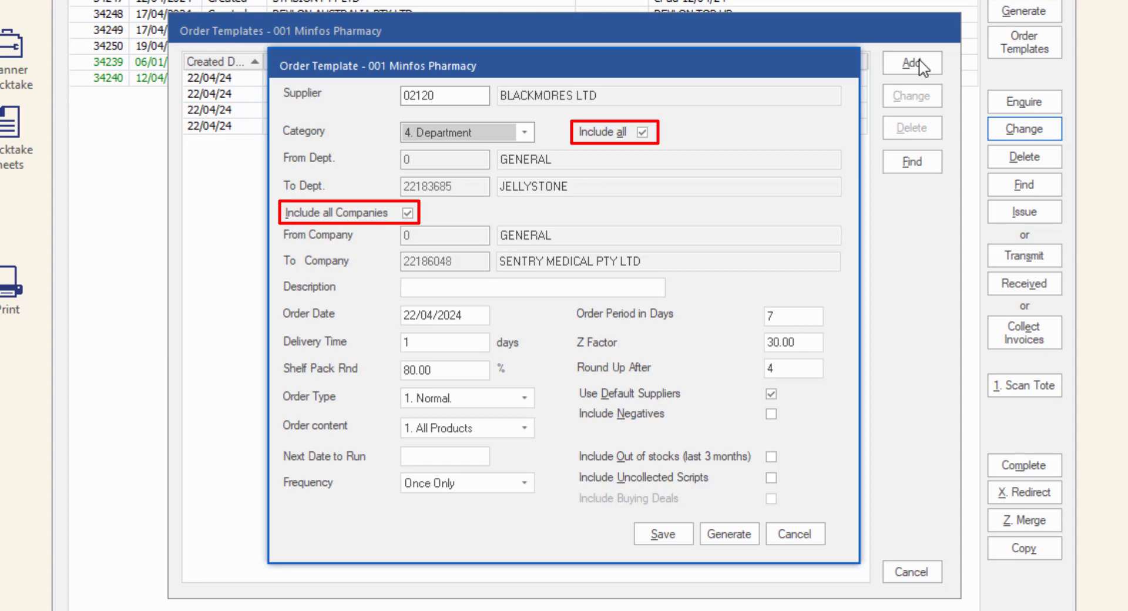
{"action": "key", "text": "Tab"}
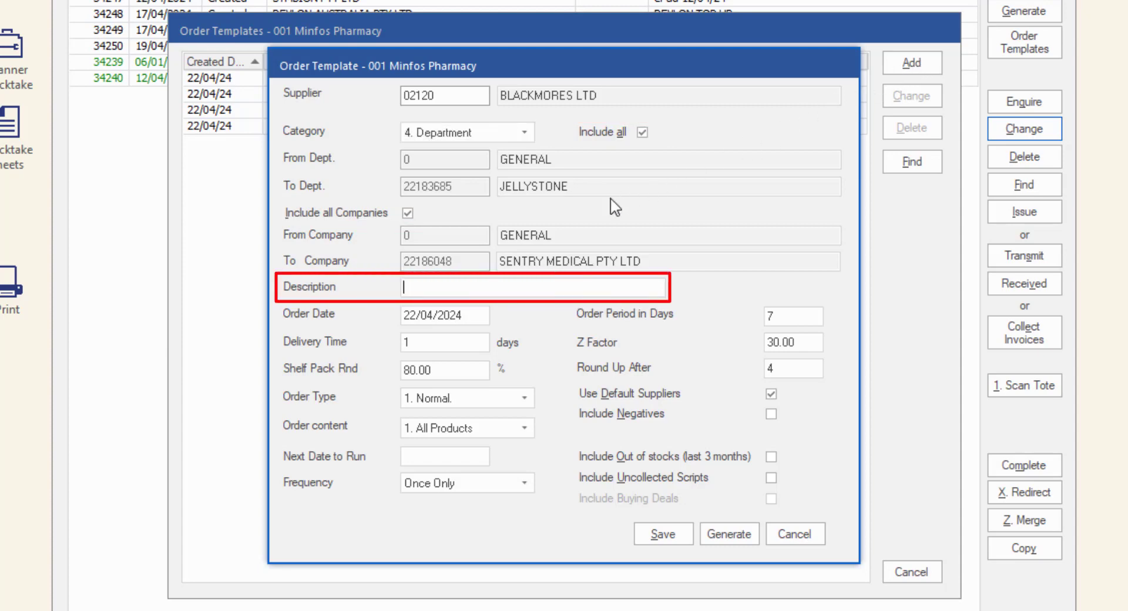
Enter description BLACKMORES MONTHLY, delivery time 5 days, and keep 1. All Products as order content.
{"action": "type", "text": "BLACKMORES MONTHLY"}
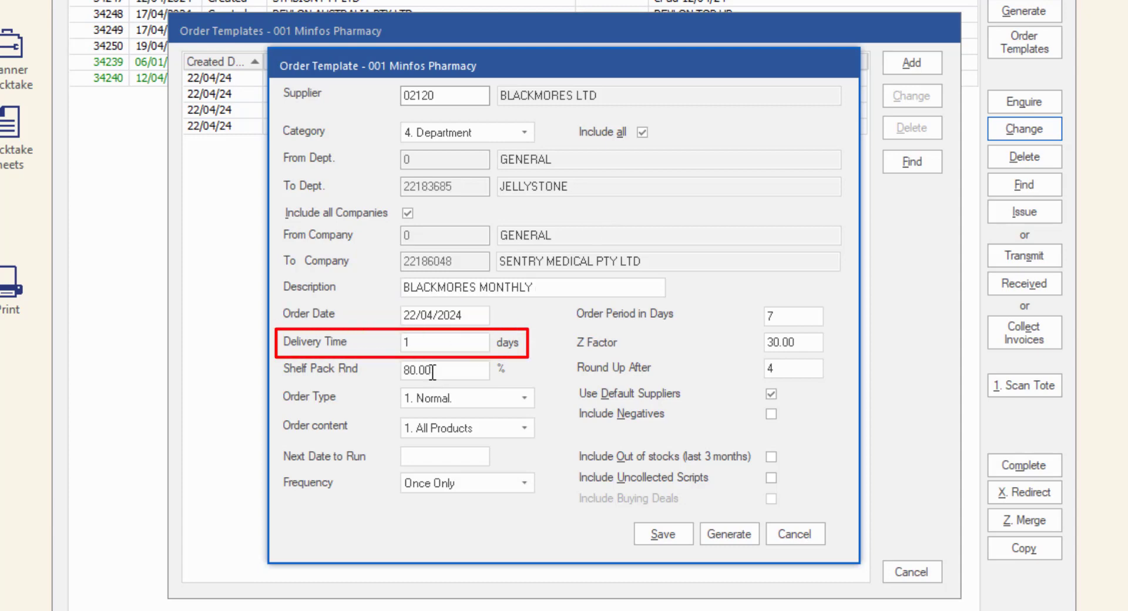
{"action": "key", "text": "Tab"}
{"action": "key", "text": "BackSpace"}
{"action": "type", "text": "5"}
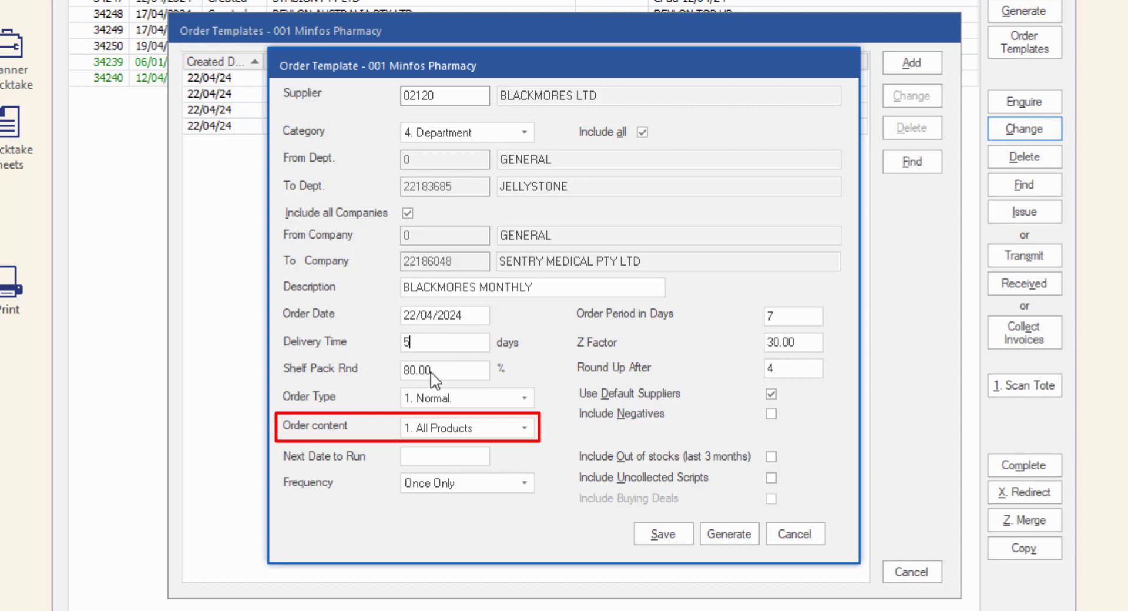
{"action": "left_click", "coordinate": [517, 428]}
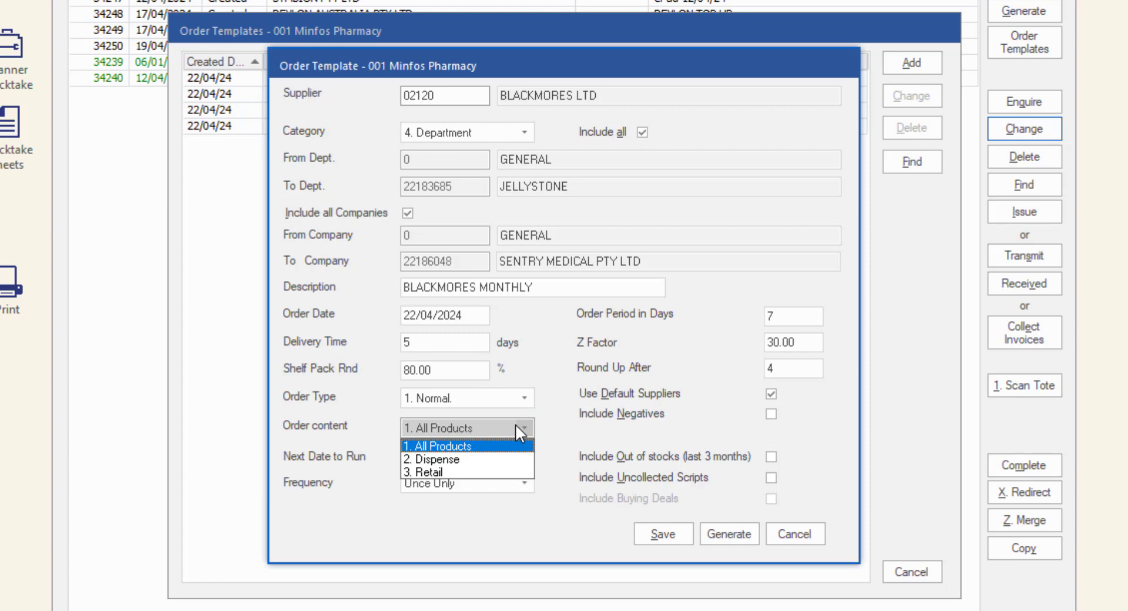
{"action": "left_click", "coordinate": [582, 418]}
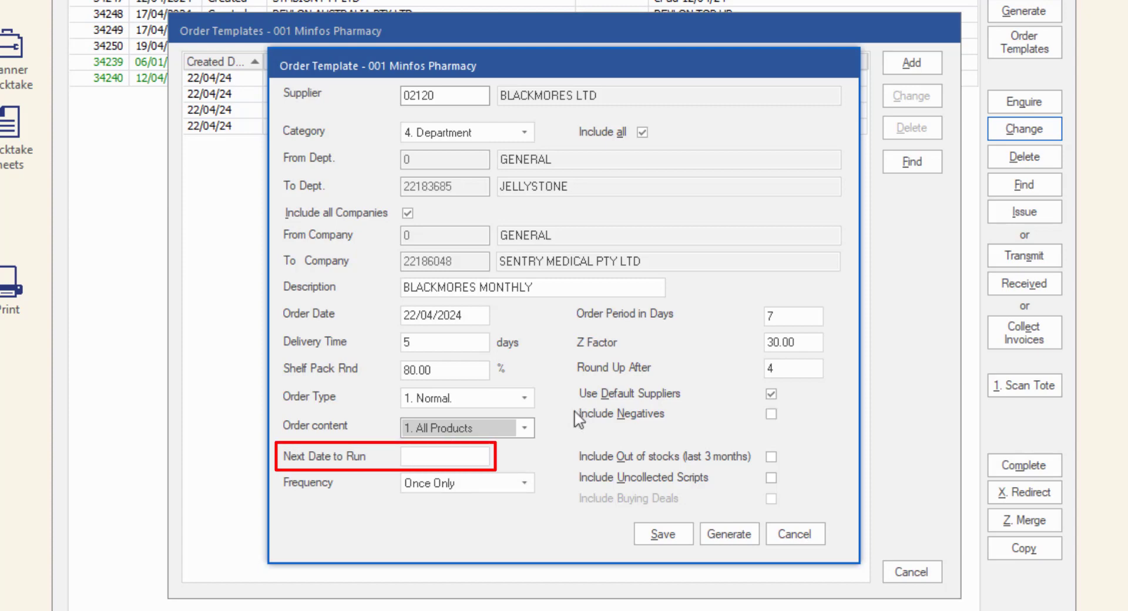
Set the next run date to 22/04/2024 and the frequency to Monthly.
{"action": "left_click", "coordinate": [421, 455]}
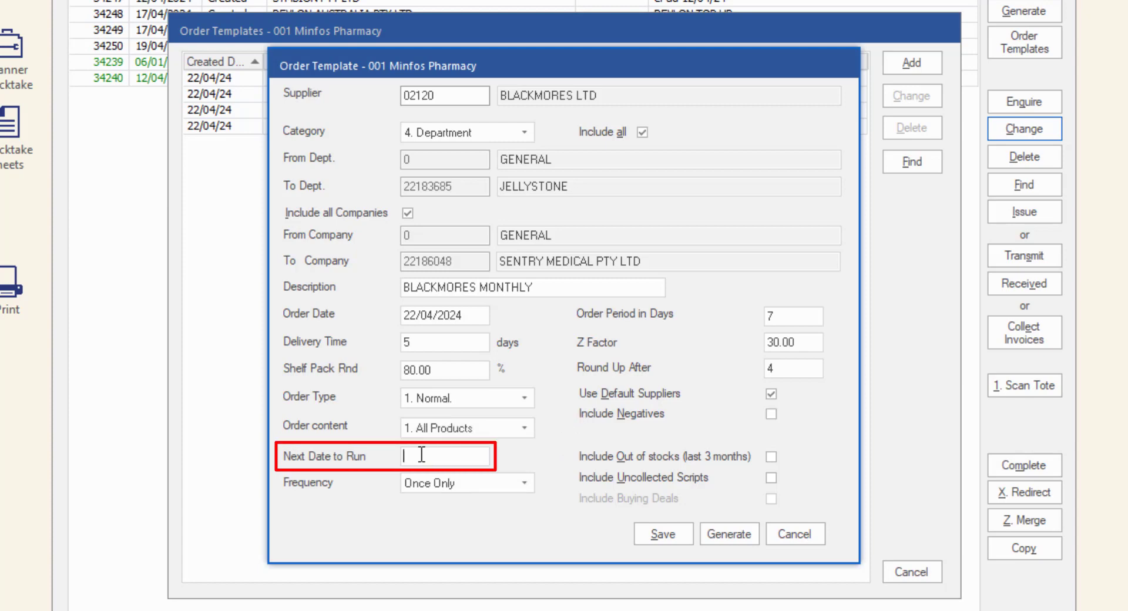
{"action": "type", "text": "22/04"}
{"action": "key", "text": "Tab"}
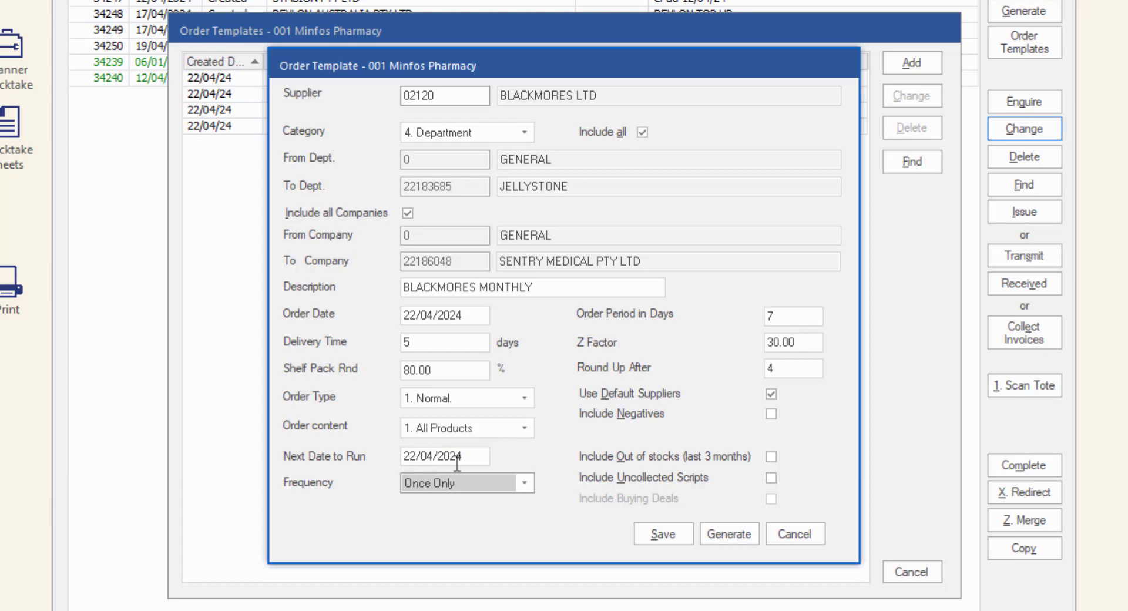
{"action": "left_click", "coordinate": [530, 483]}
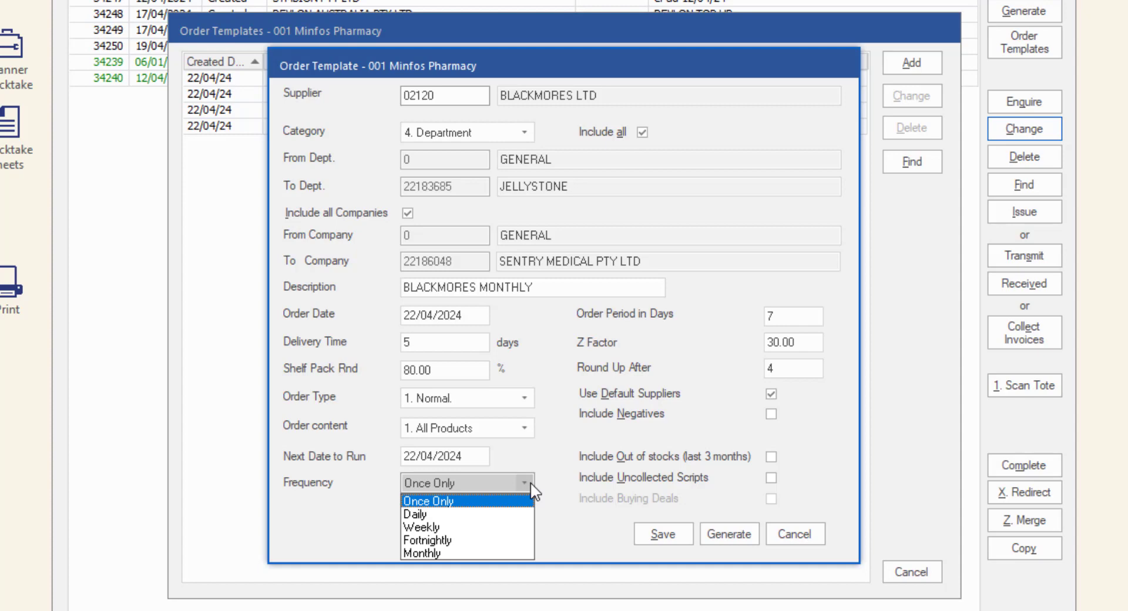
{"action": "key", "text": "Down"}
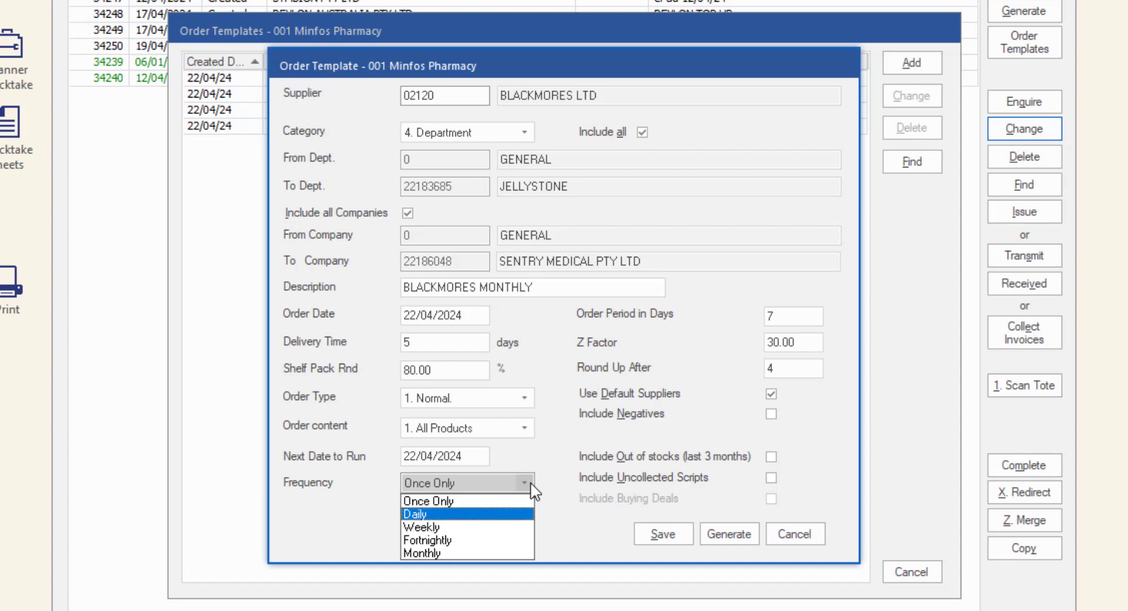
{"action": "key", "text": "Down"}
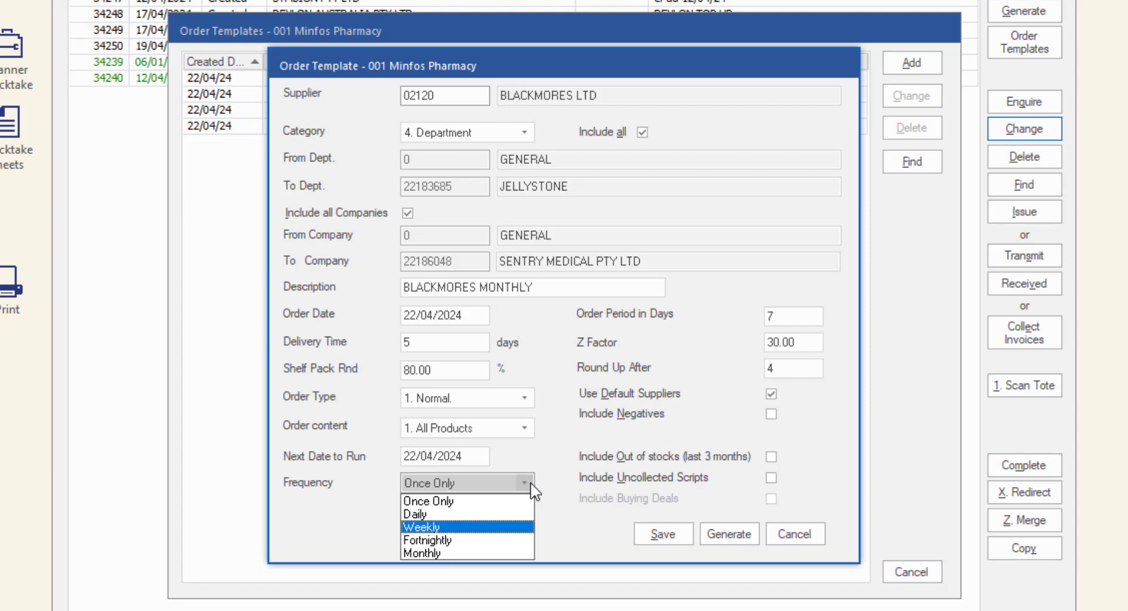
{"action": "key", "text": "Down"}
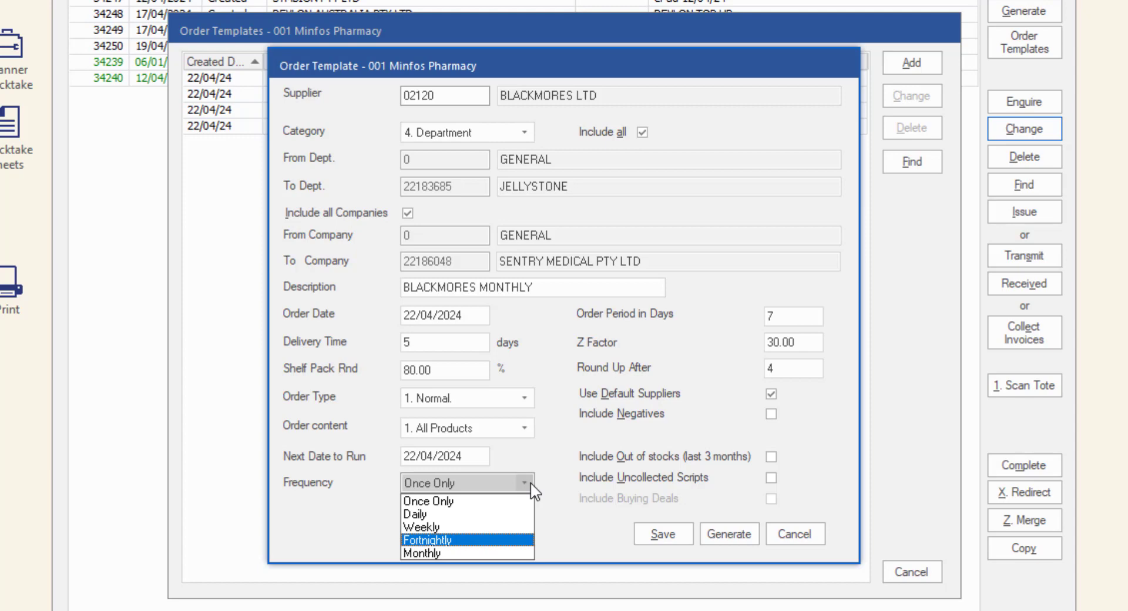
{"action": "key", "text": "Down"}
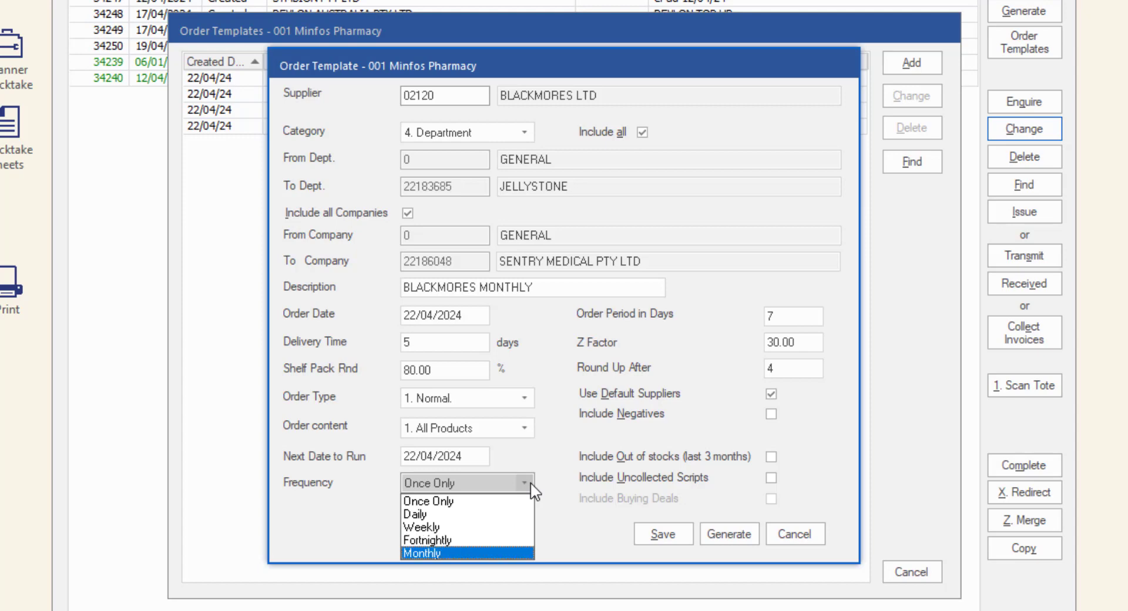
{"action": "left_click", "coordinate": [522, 549]}
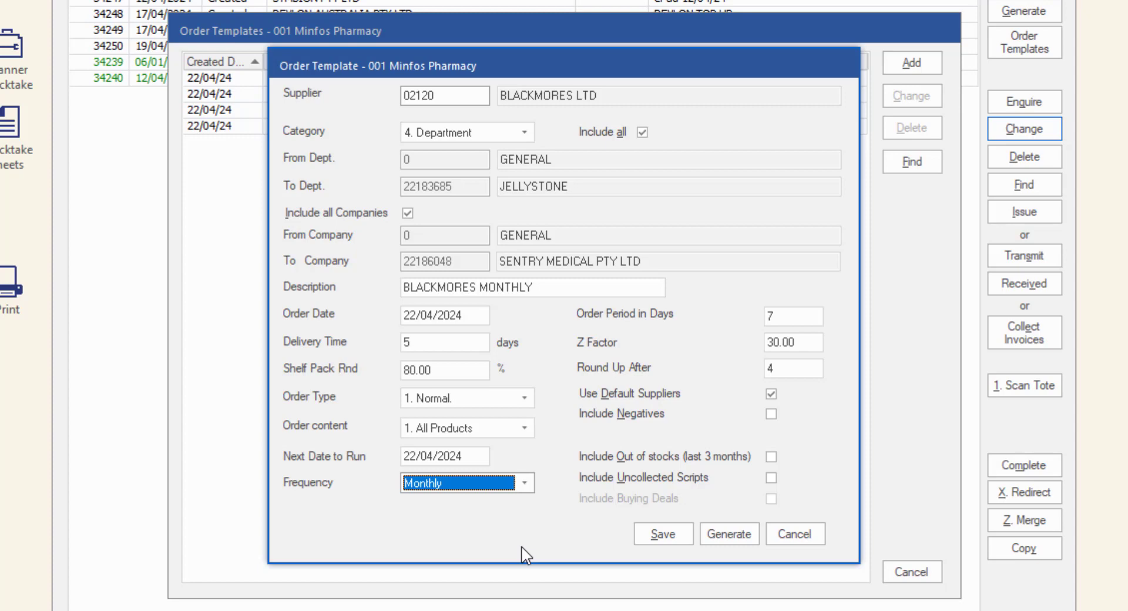
Set the order period to 30 days.
{"action": "left_click", "coordinate": [810, 318]}
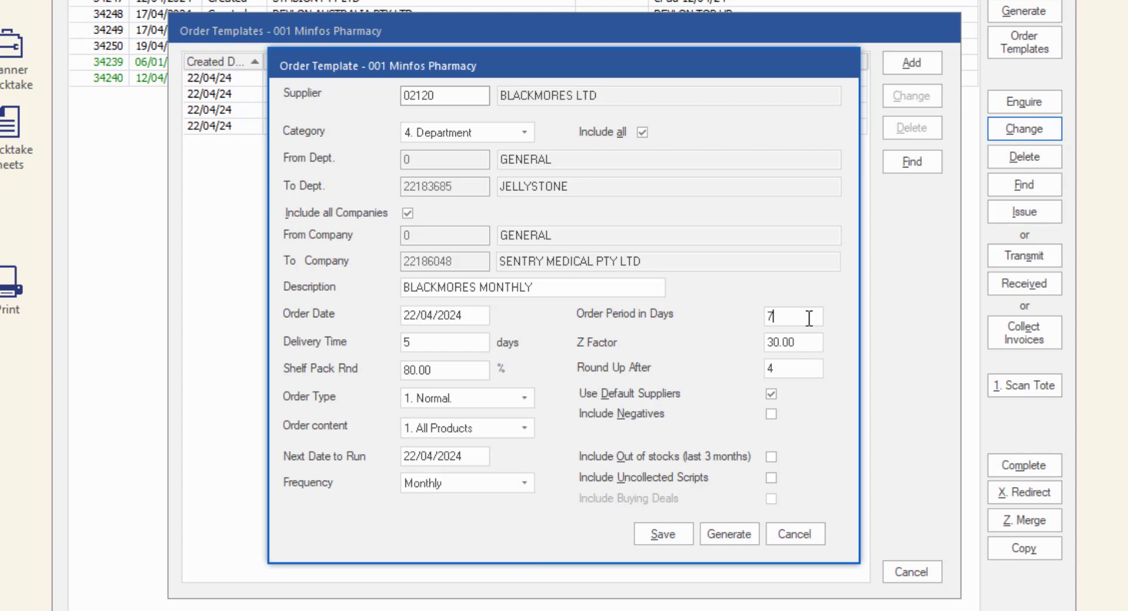
{"action": "key", "text": "BackSpace"}
{"action": "type", "text": "30"}
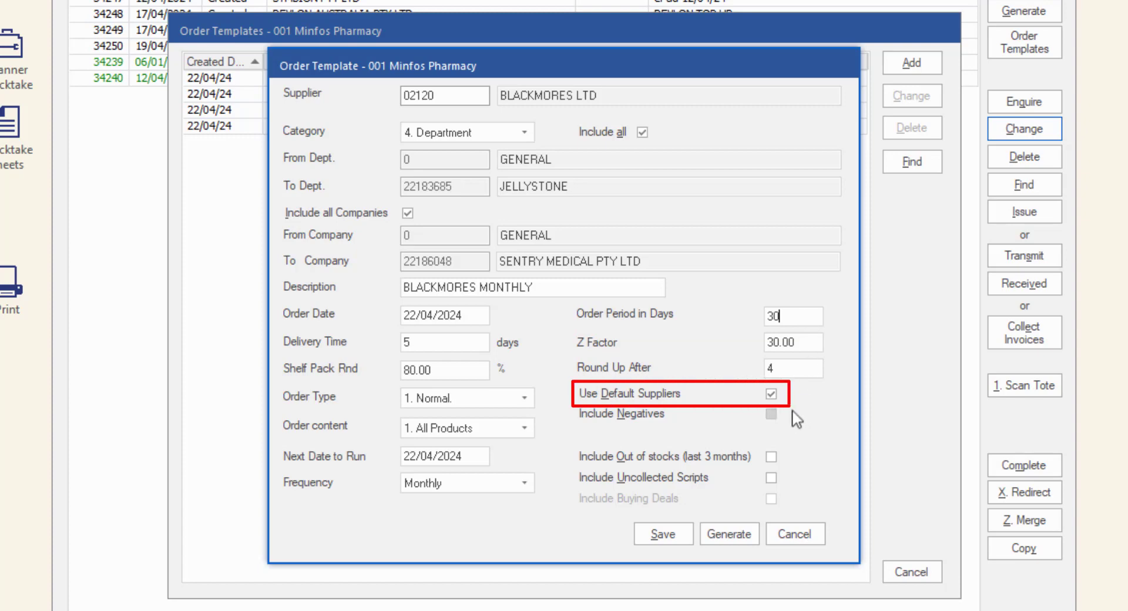
Tick Include Negatives, Include Out of stocks and Include Uncollected Scripts, then save the template.
{"action": "left_click", "coordinate": [772, 415]}
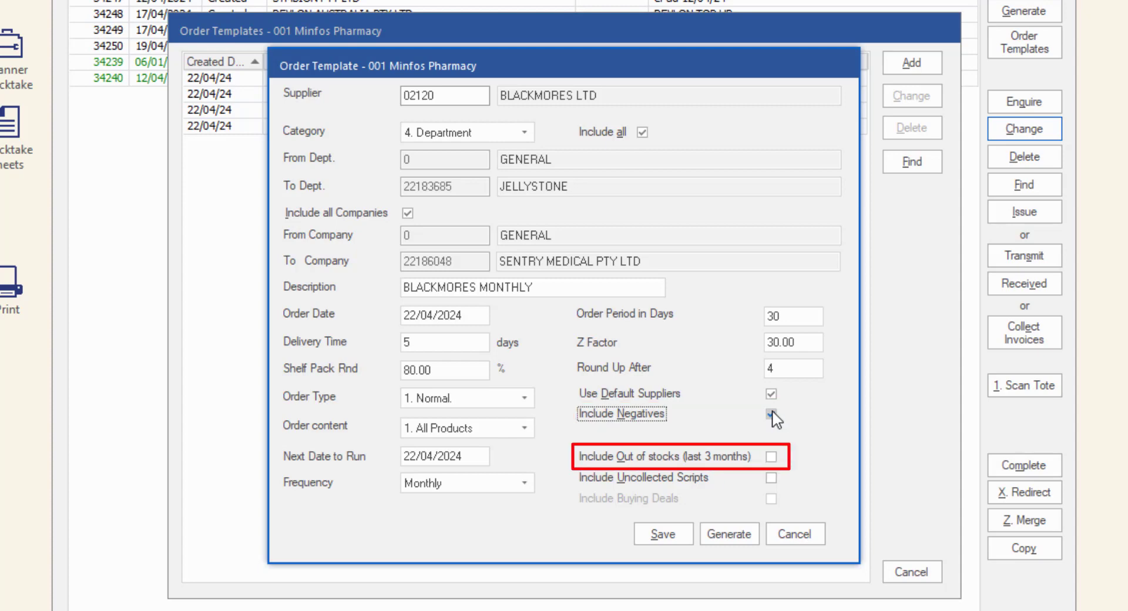
{"action": "left_click", "coordinate": [772, 456]}
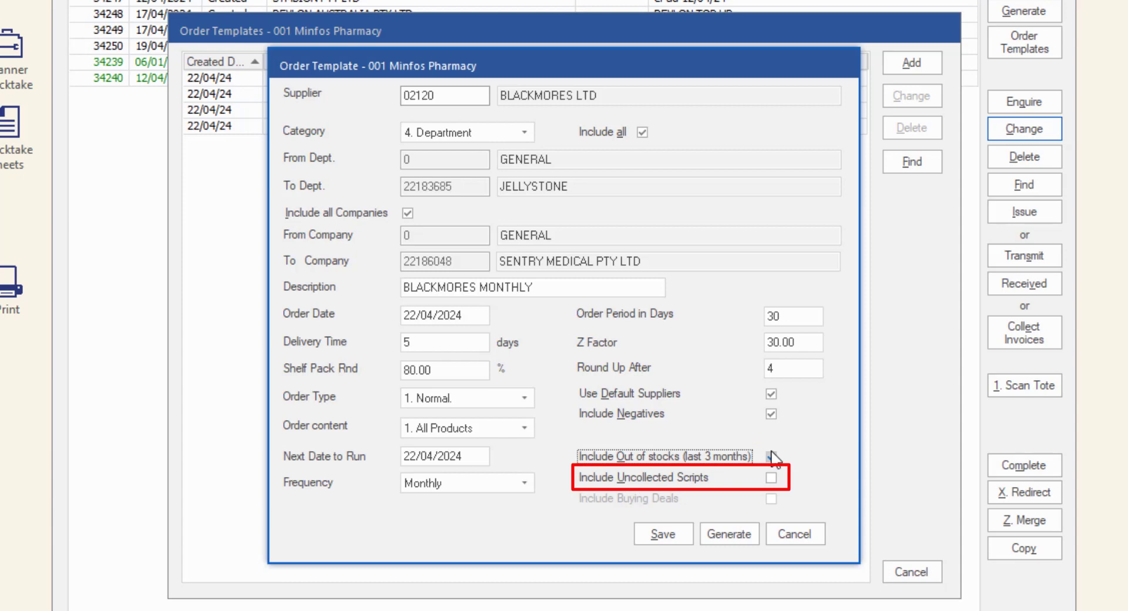
{"action": "left_click", "coordinate": [772, 478]}
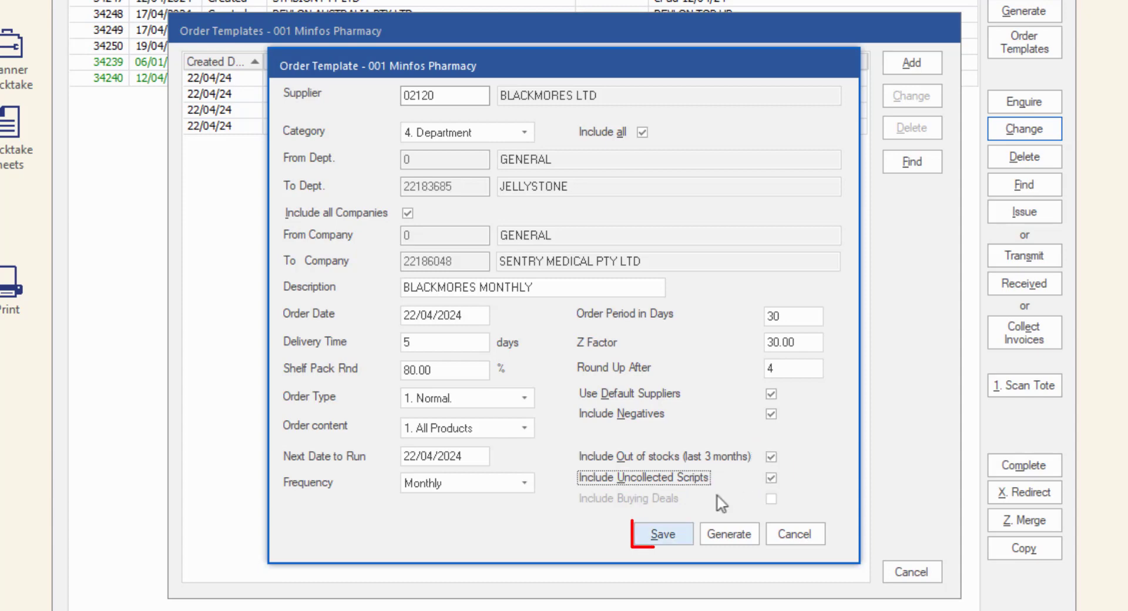
{"action": "left_click", "coordinate": [664, 536]}
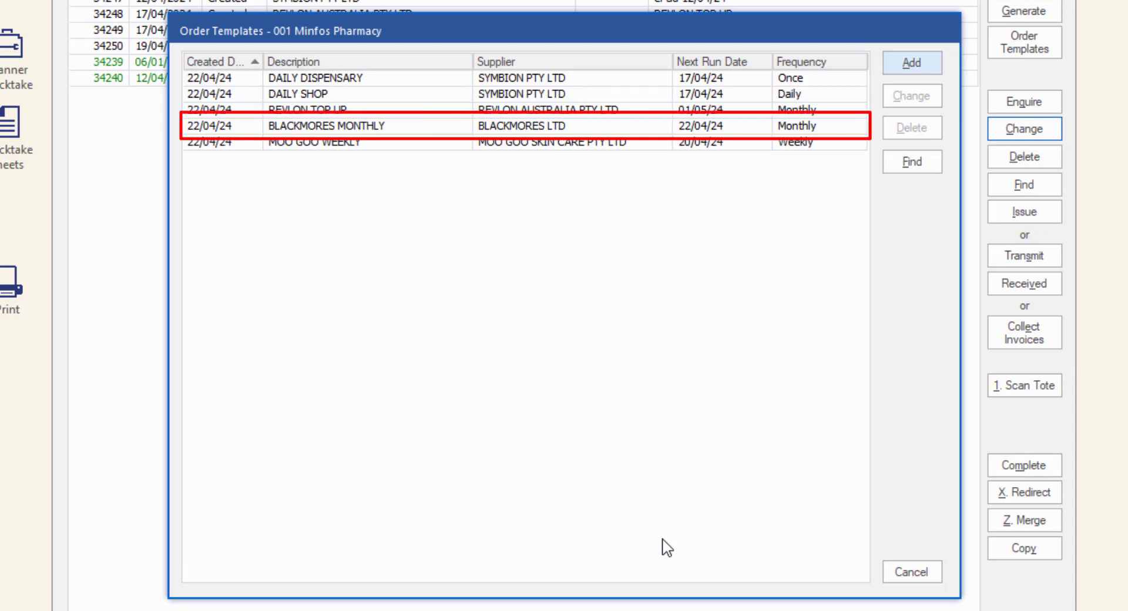
{"action": "left_click", "coordinate": [664, 129]}
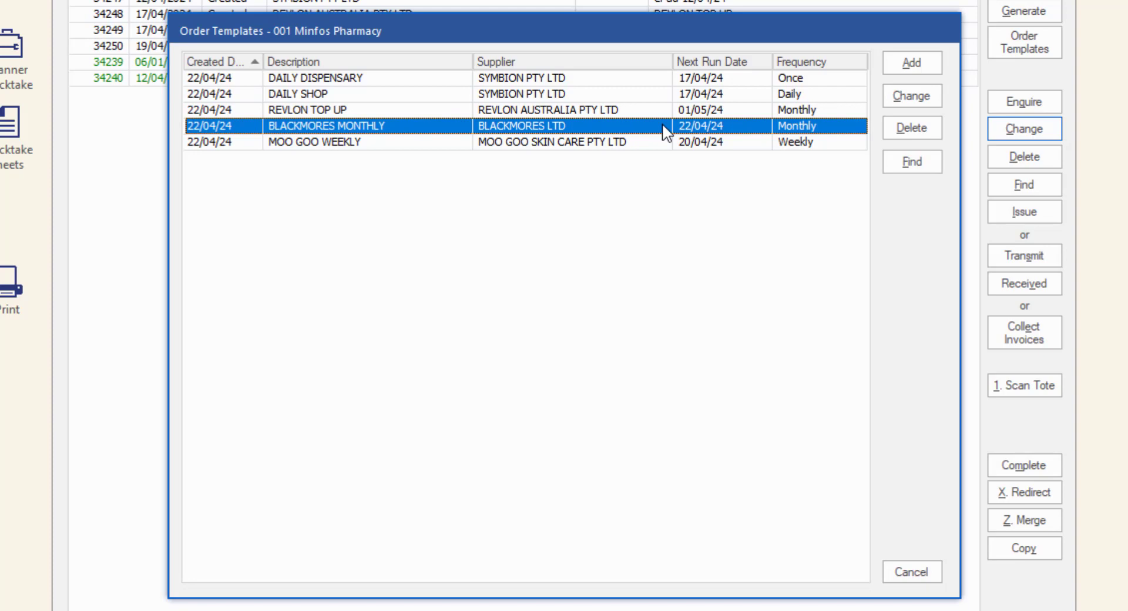
Generate an order from the MOO GOO WEEKLY template and return to Order Maintenance.
{"action": "left_click", "coordinate": [669, 141]}
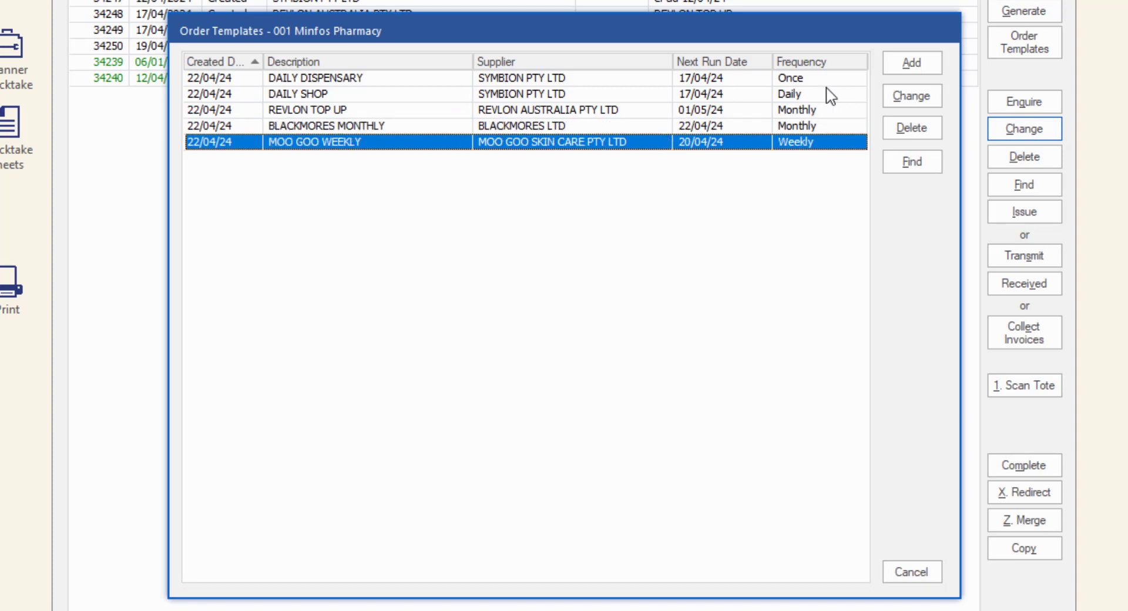
{"action": "left_click", "coordinate": [911, 97]}
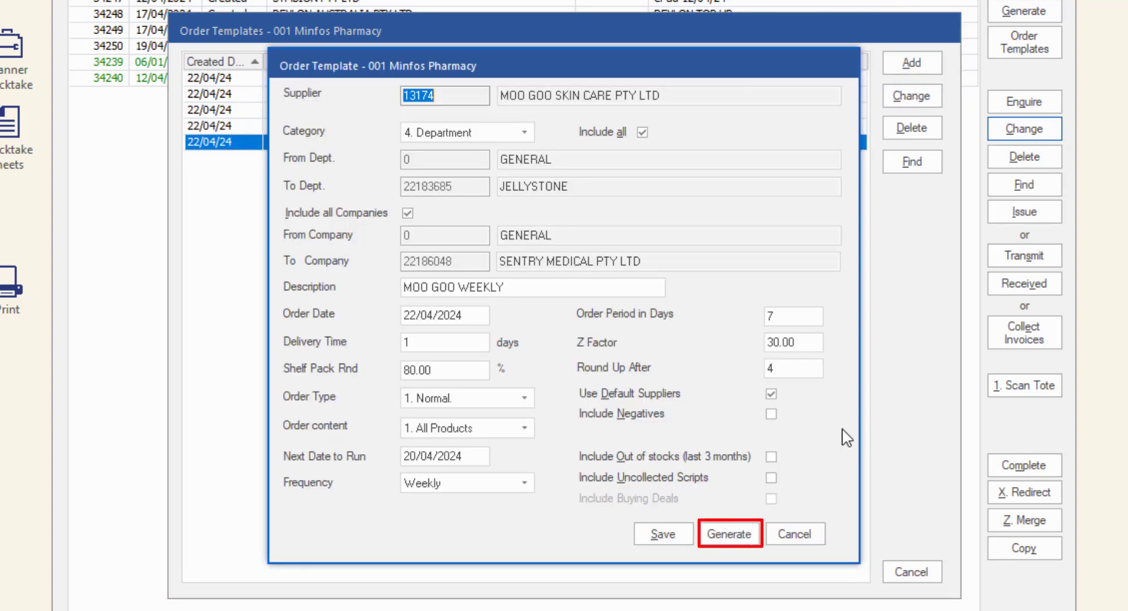
{"action": "left_click", "coordinate": [754, 535]}
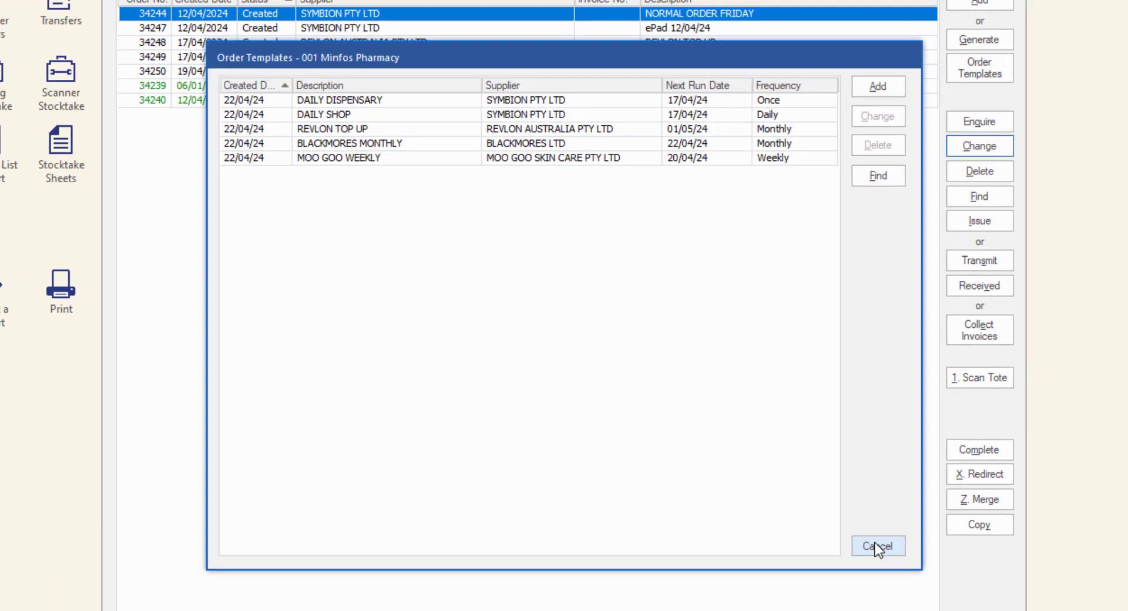
{"action": "left_click", "coordinate": [912, 572]}
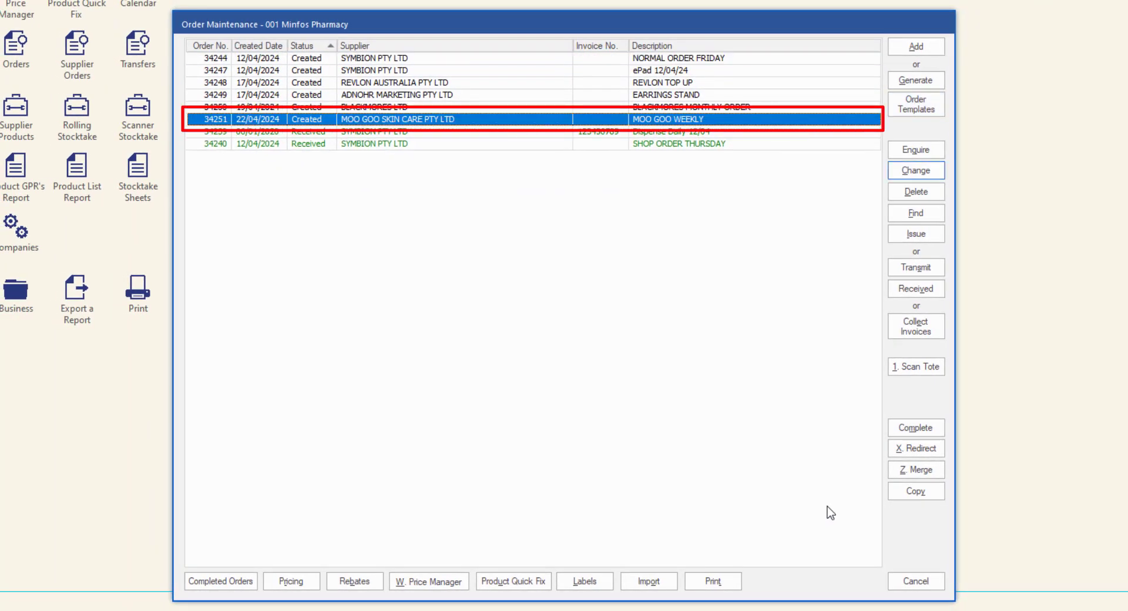